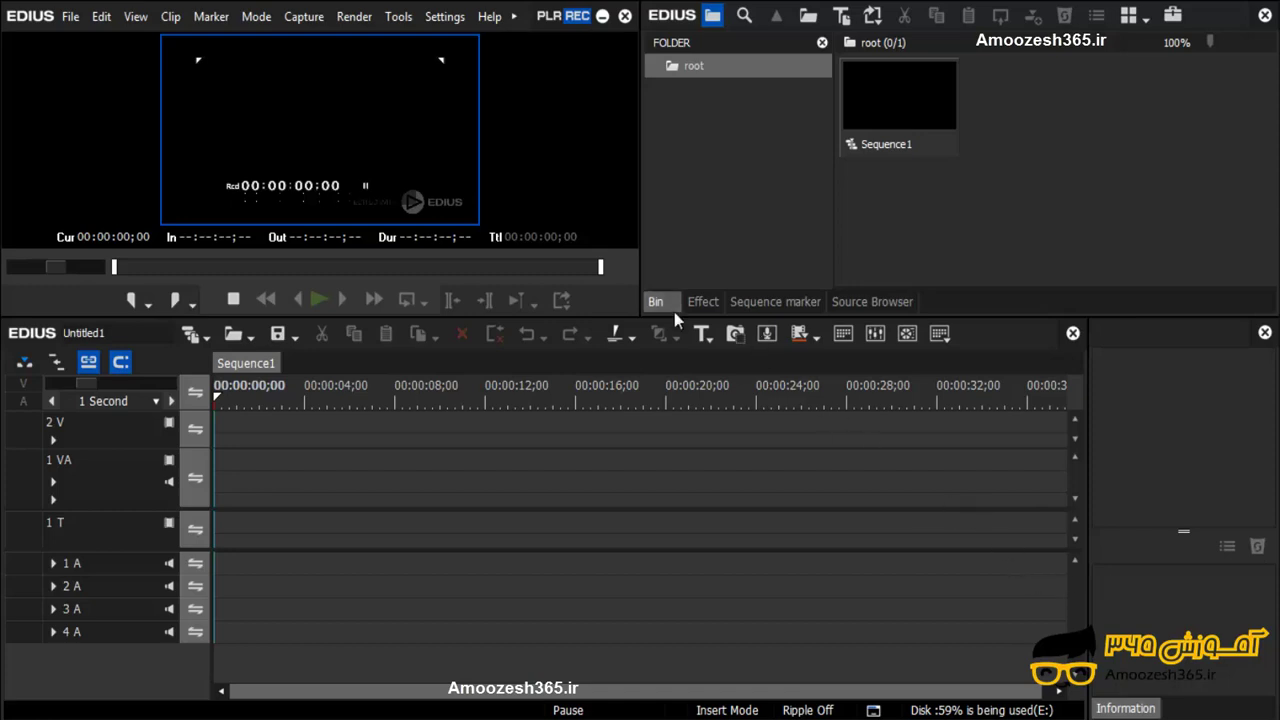
pyautogui.rightClick(1061, 142)
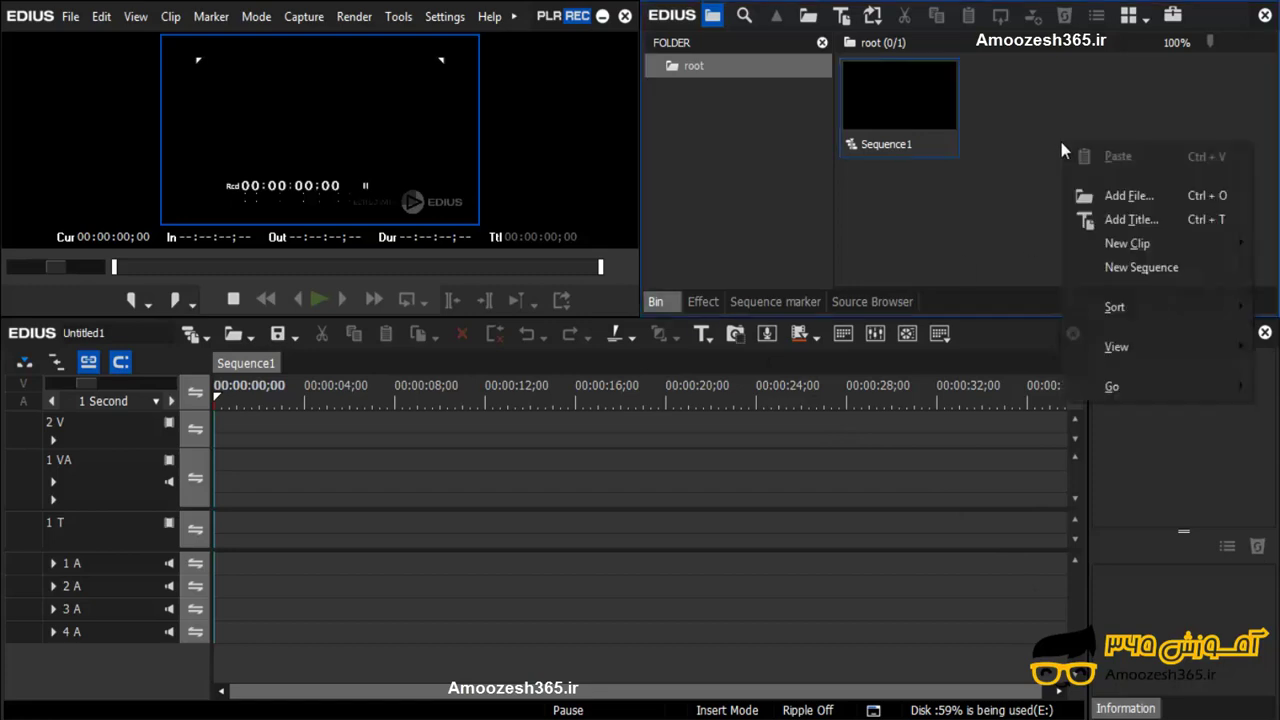
pyautogui.click(1111, 197)
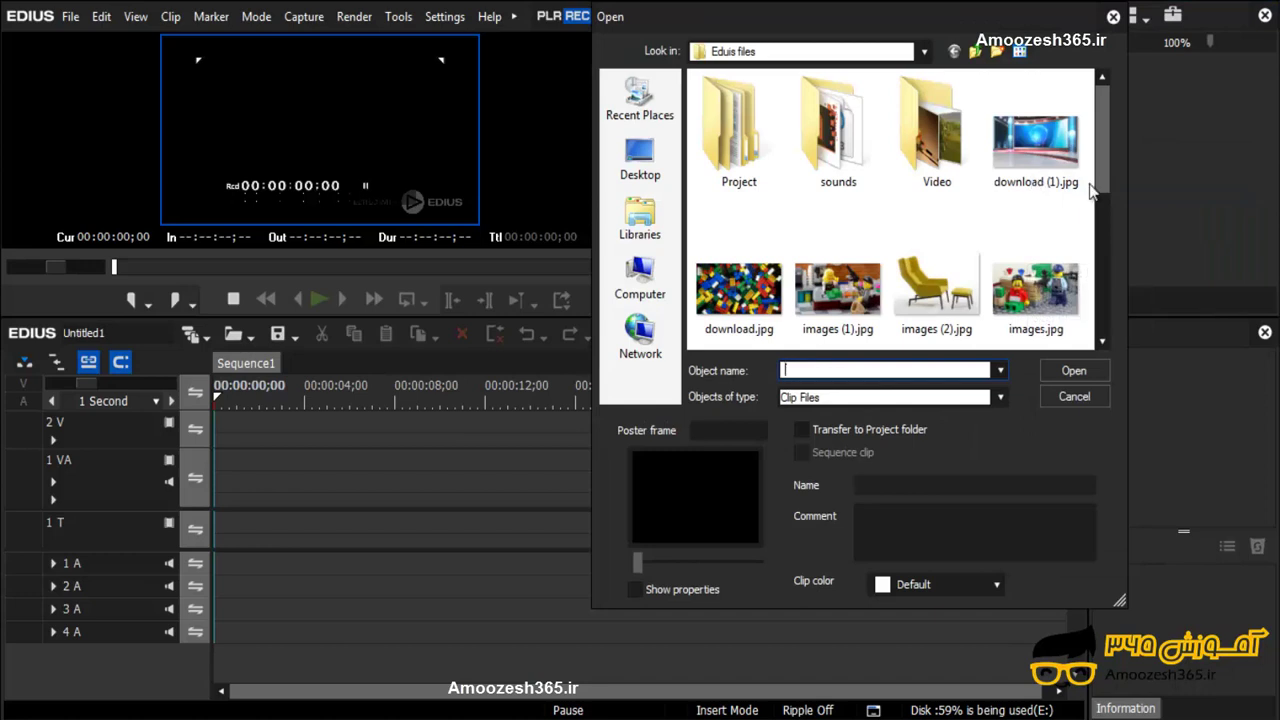
pyautogui.moveTo(1102, 186); pyautogui.dragTo(1102, 226)
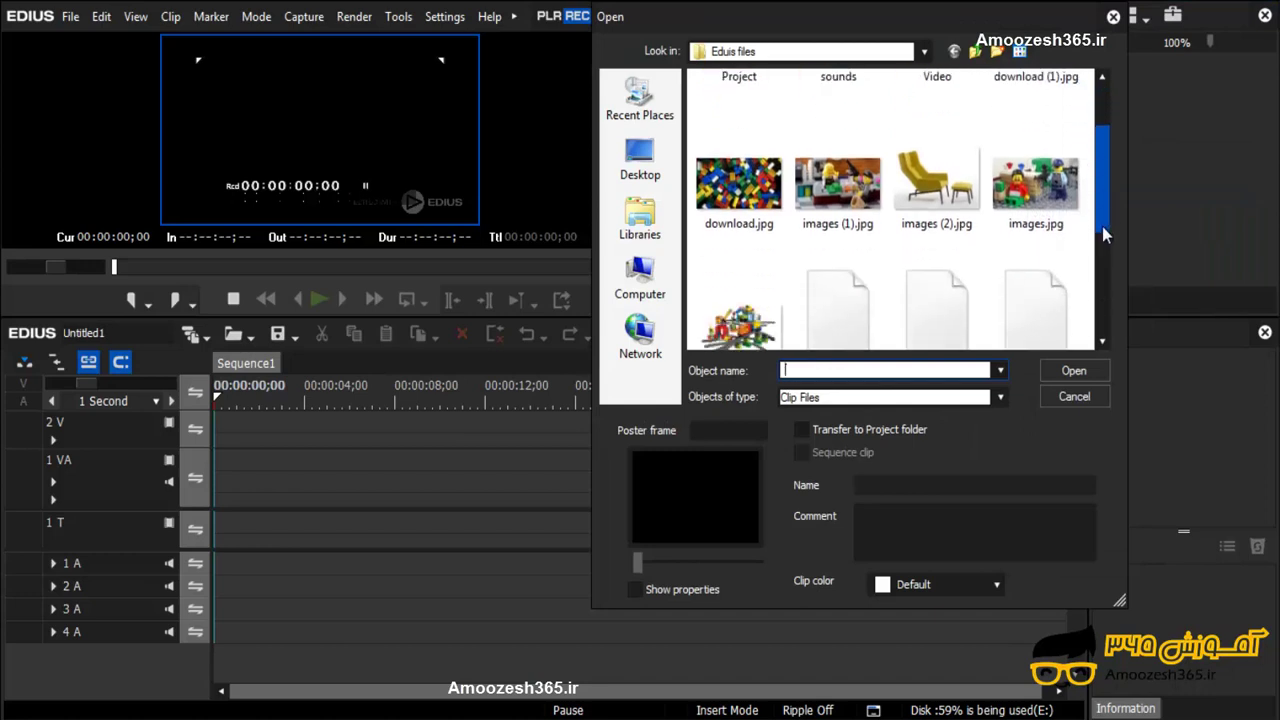
pyautogui.click(935, 172)
pyautogui.moveTo(1105, 229); pyautogui.dragTo(1106, 291)
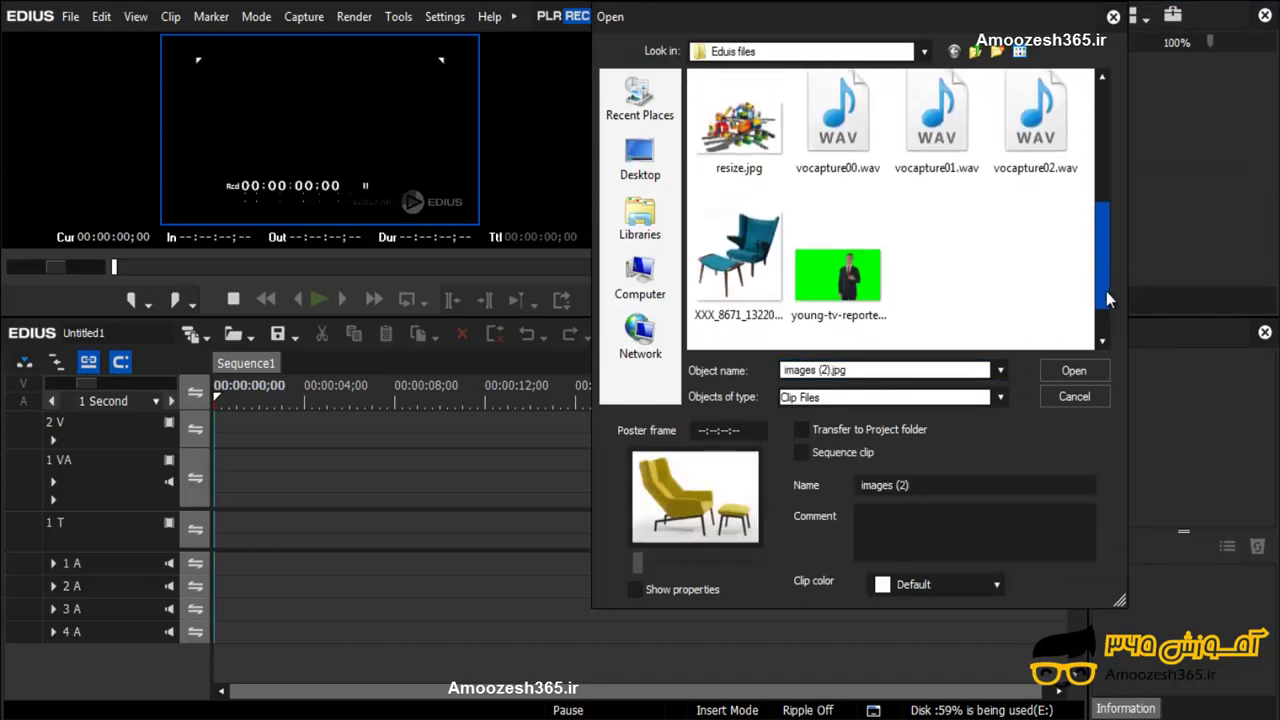
pyautogui.keyDown('ctrl'); pyautogui.click(751, 282); pyautogui.keyUp('ctrl')
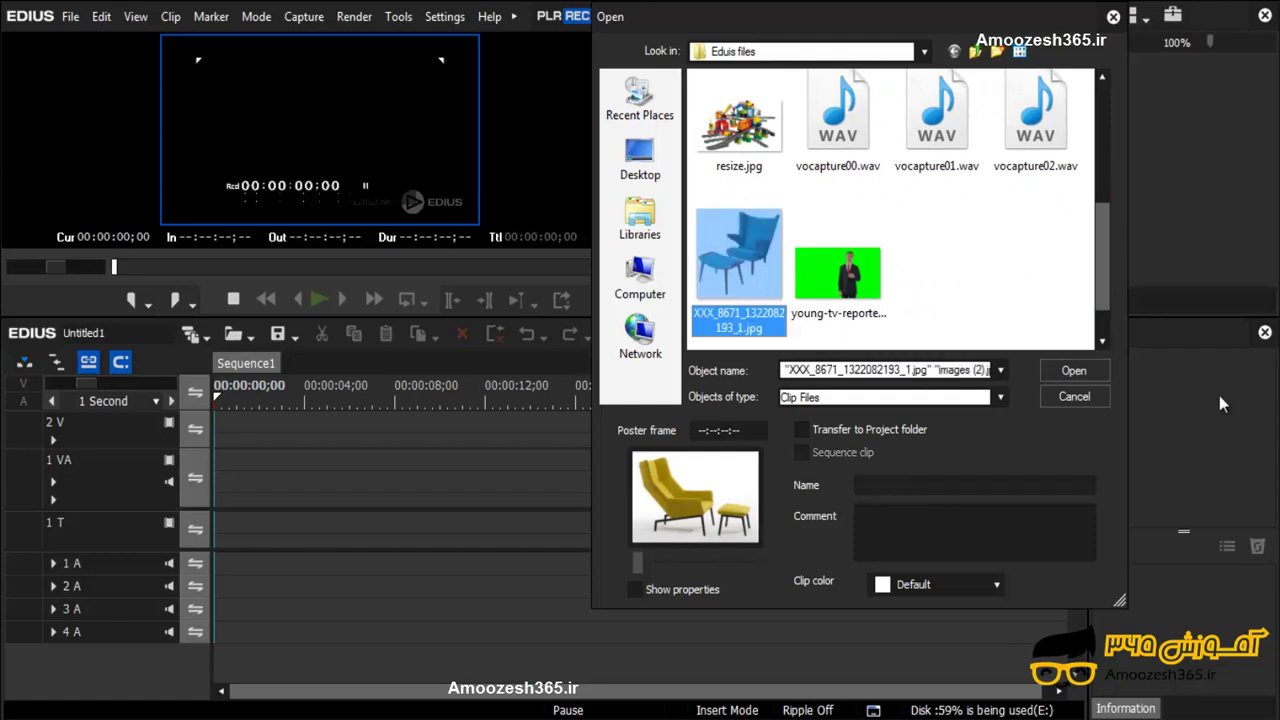
pyautogui.click(1073, 371)
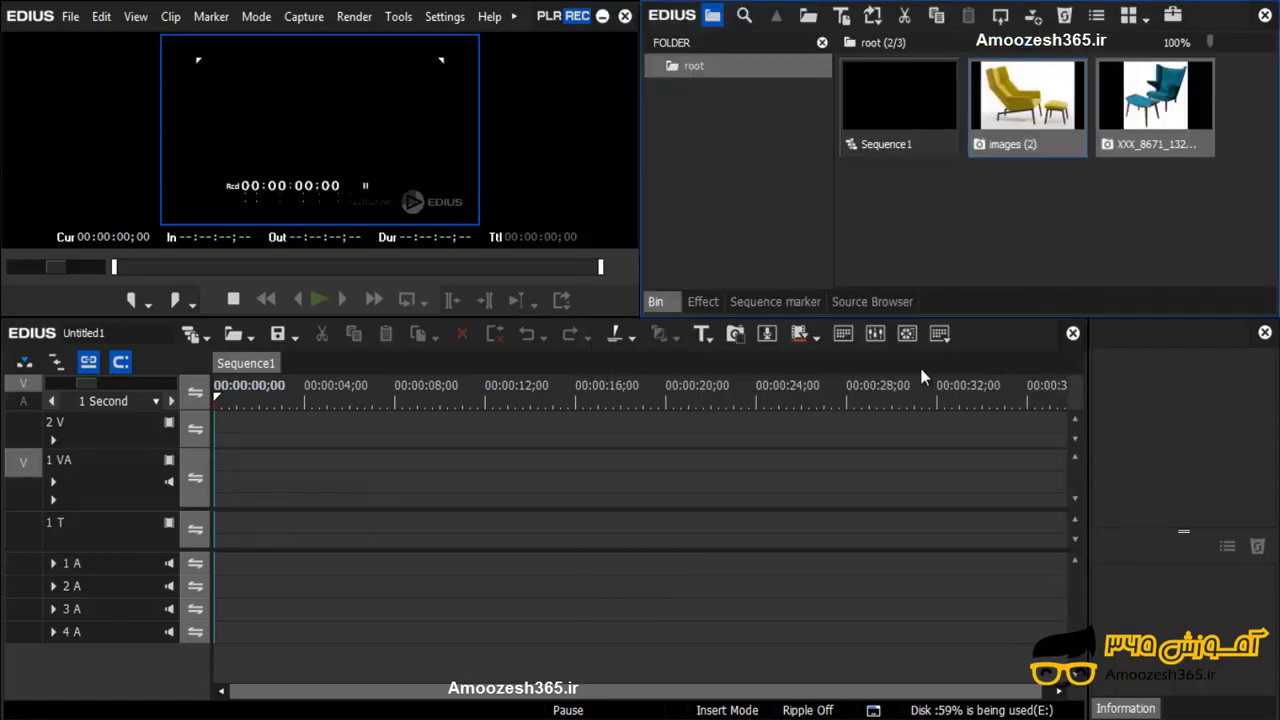
# - Add one V track above the 2 V track in the timeline
pyautogui.click(108, 434)
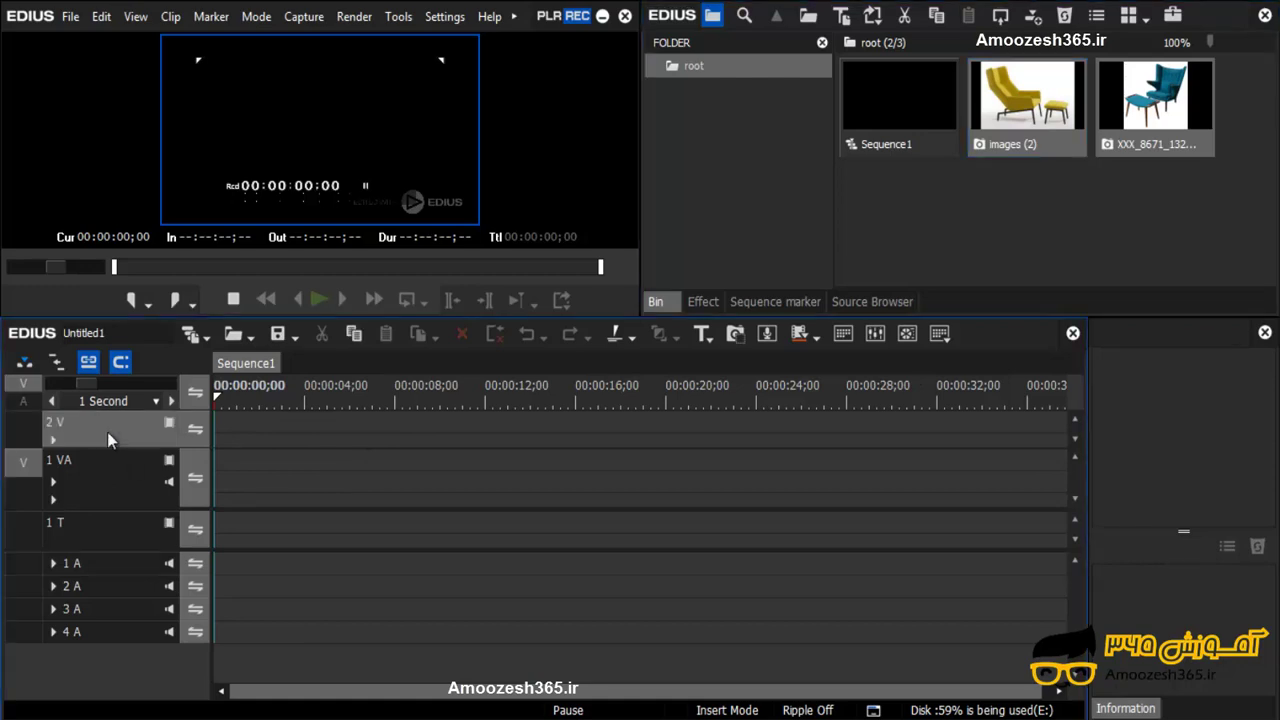
pyautogui.rightClick(107, 432)
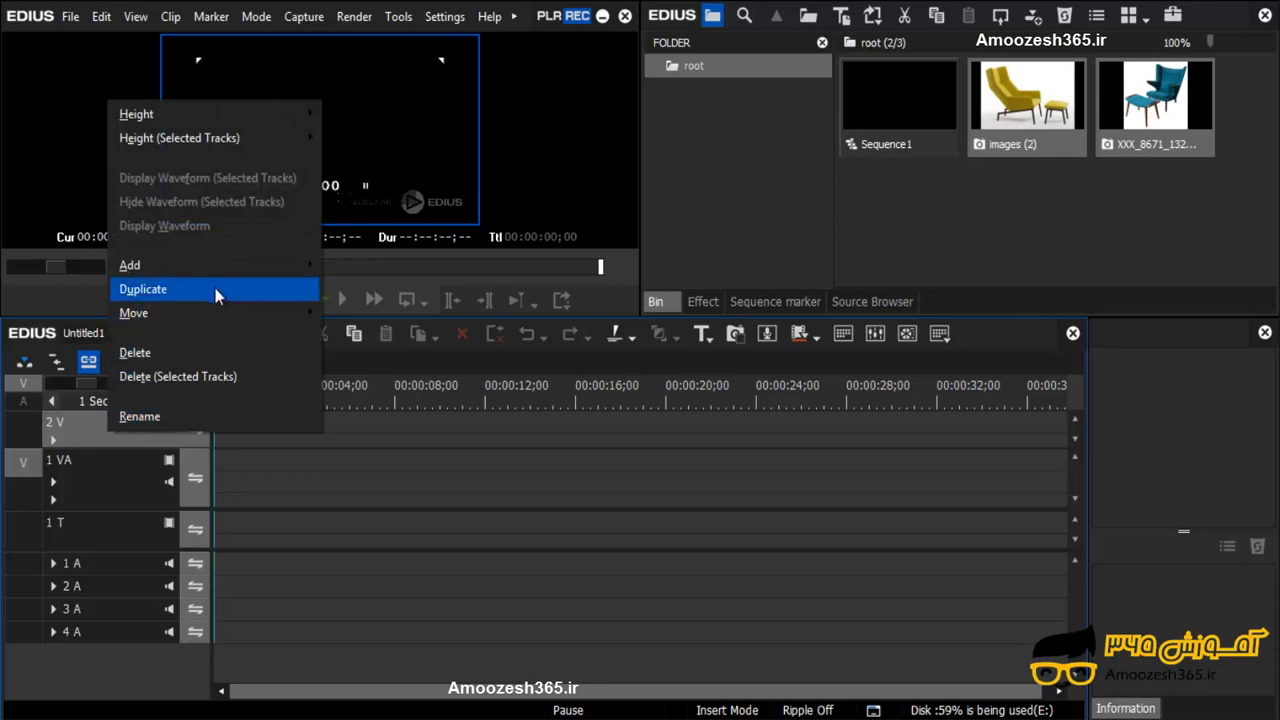
pyautogui.moveTo(233, 272)
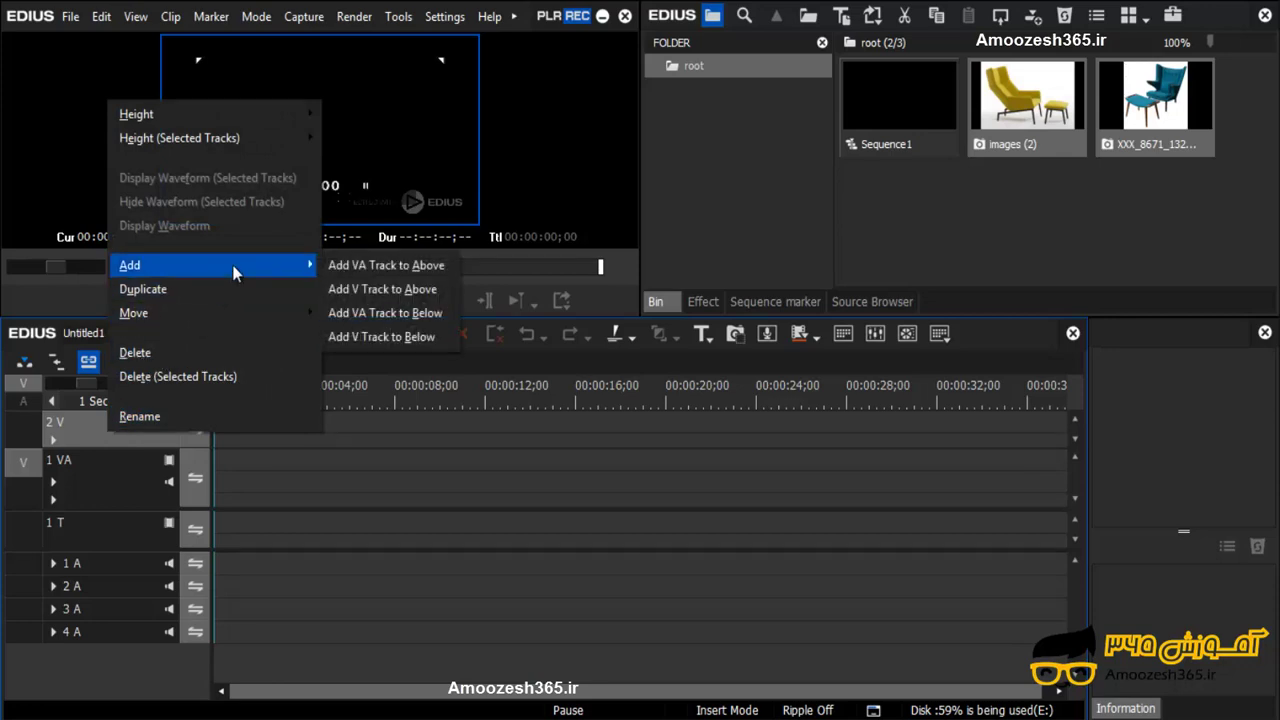
pyautogui.click(362, 292)
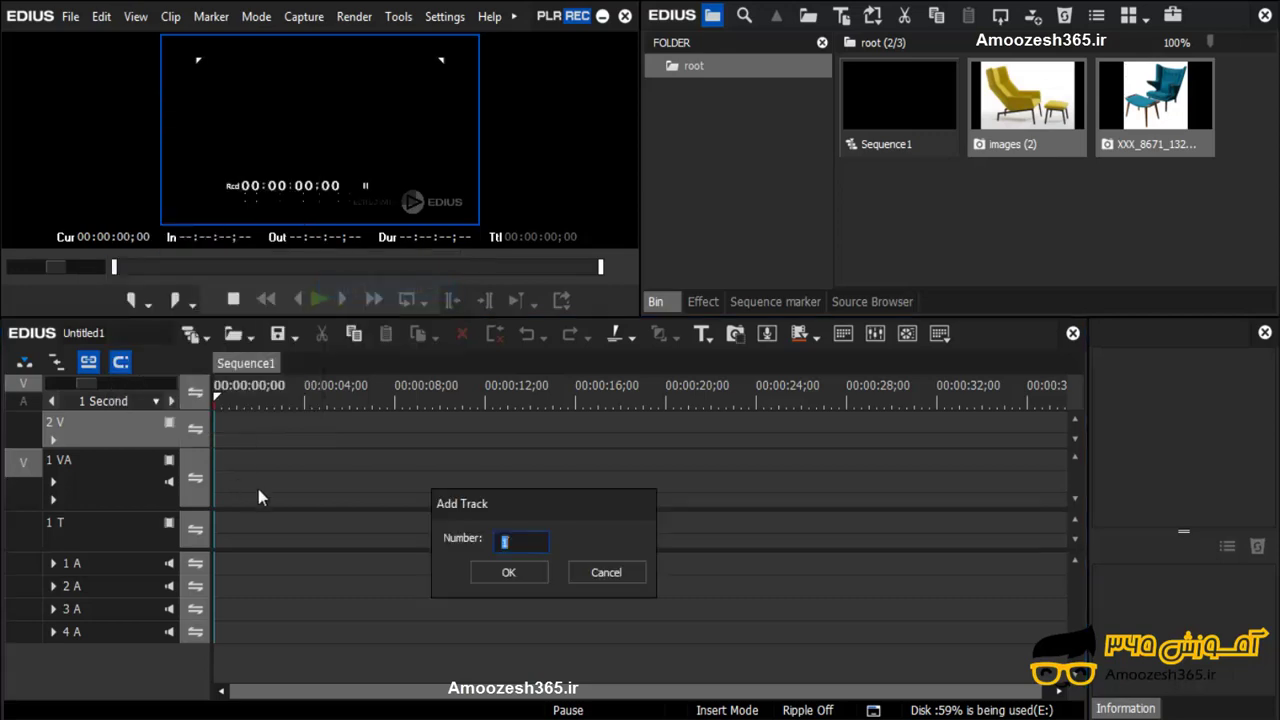
pyautogui.click(513, 575)
# - Place the yellow chair image at the start of track 2 V and the blue chair image above it on 3 V, and open the latter's Layouter
pyautogui.click(1029, 140)
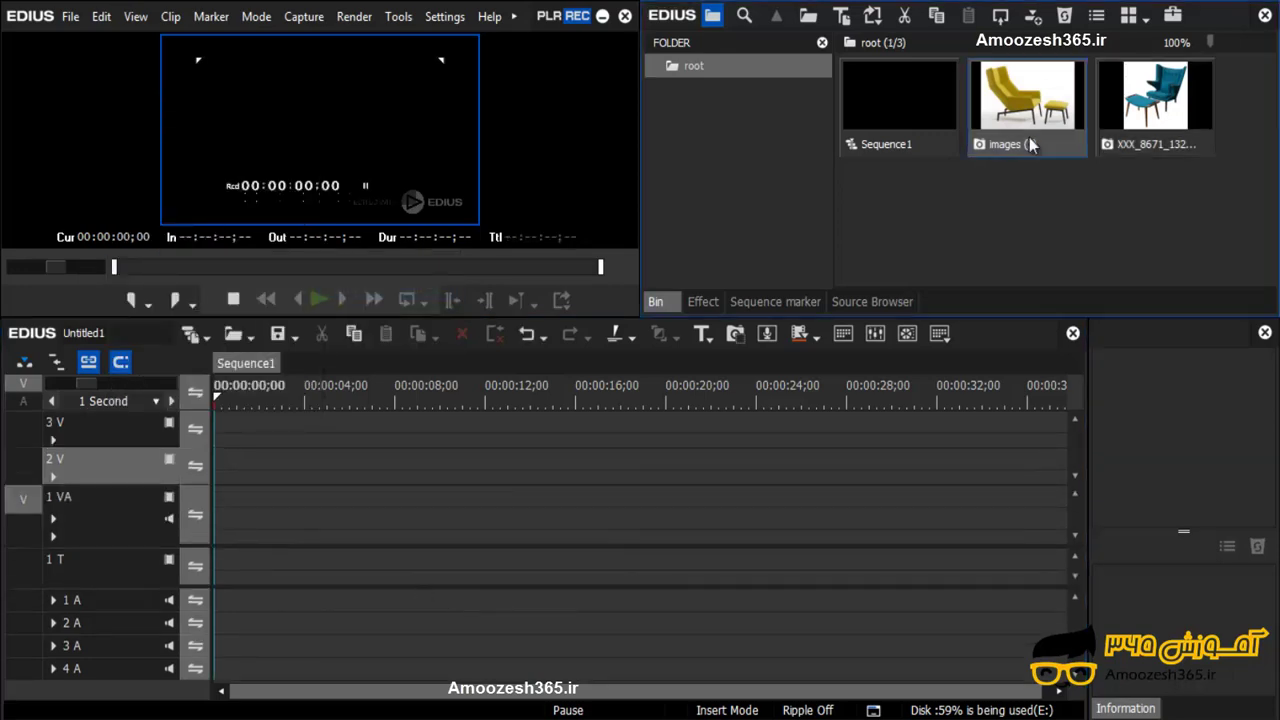
pyautogui.click(1055, 190)
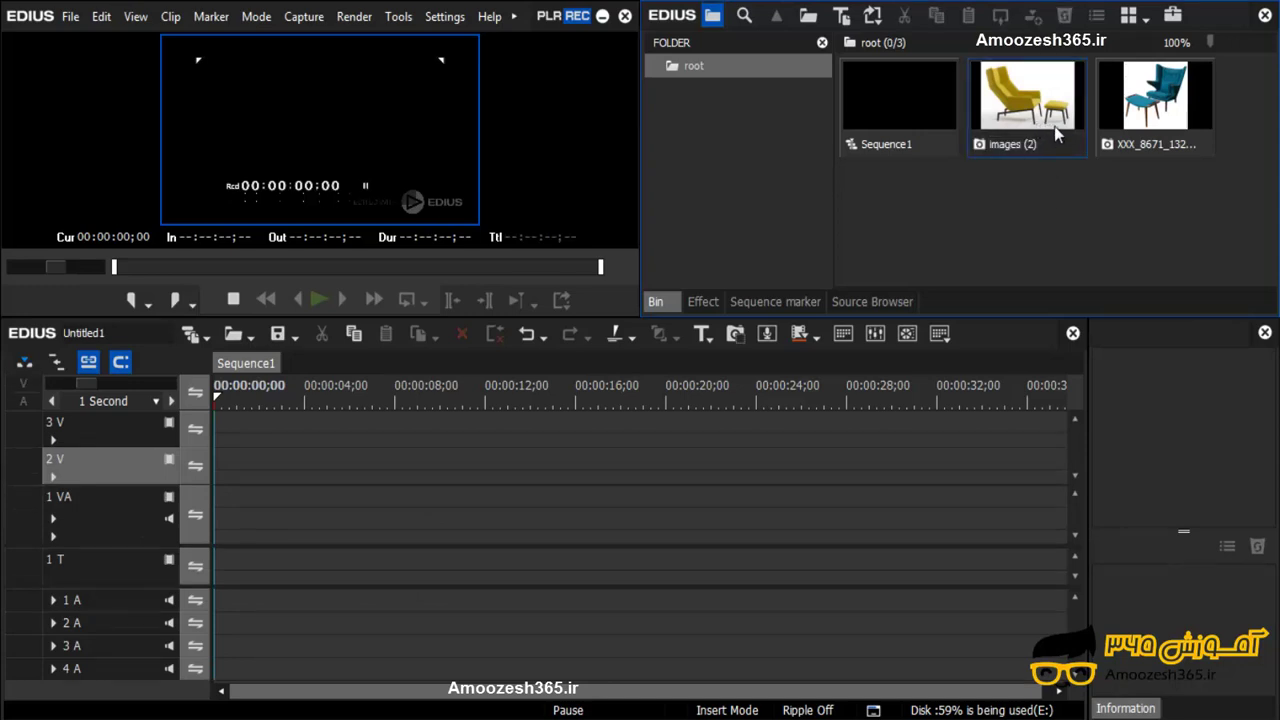
pyautogui.moveTo(1054, 132); pyautogui.dragTo(214, 470)
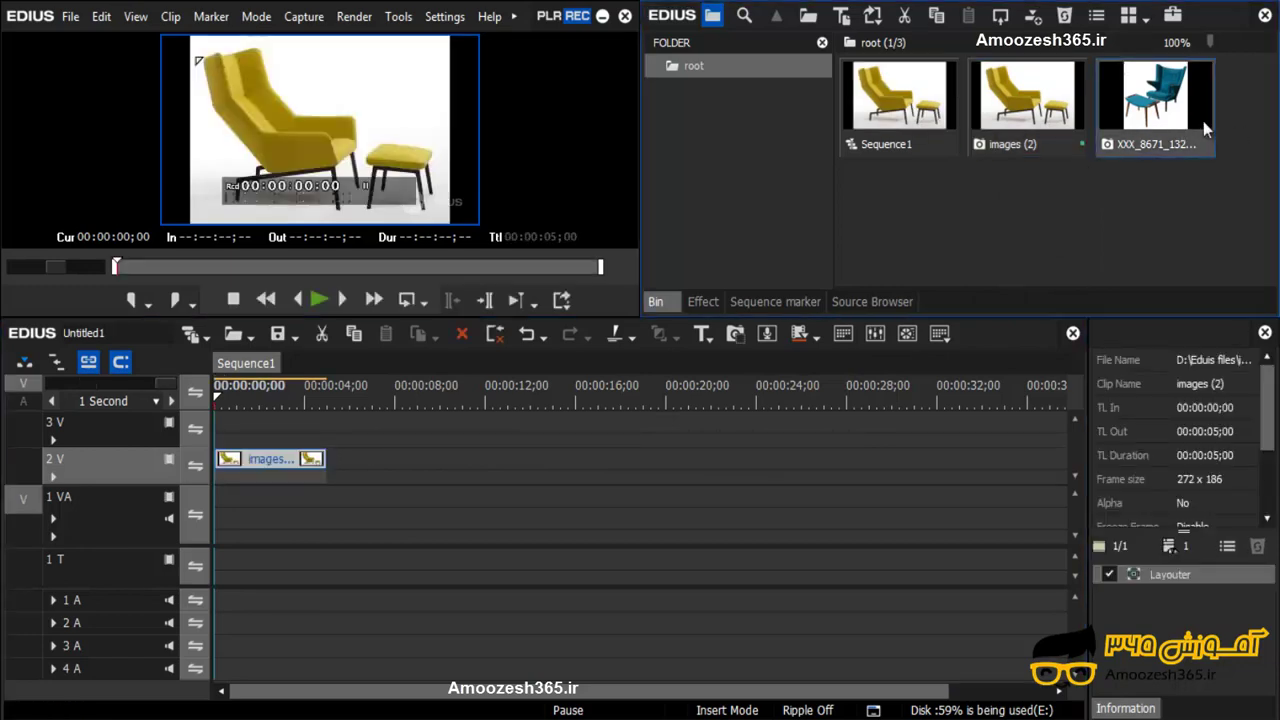
pyautogui.moveTo(1203, 121); pyautogui.dragTo(222, 438)
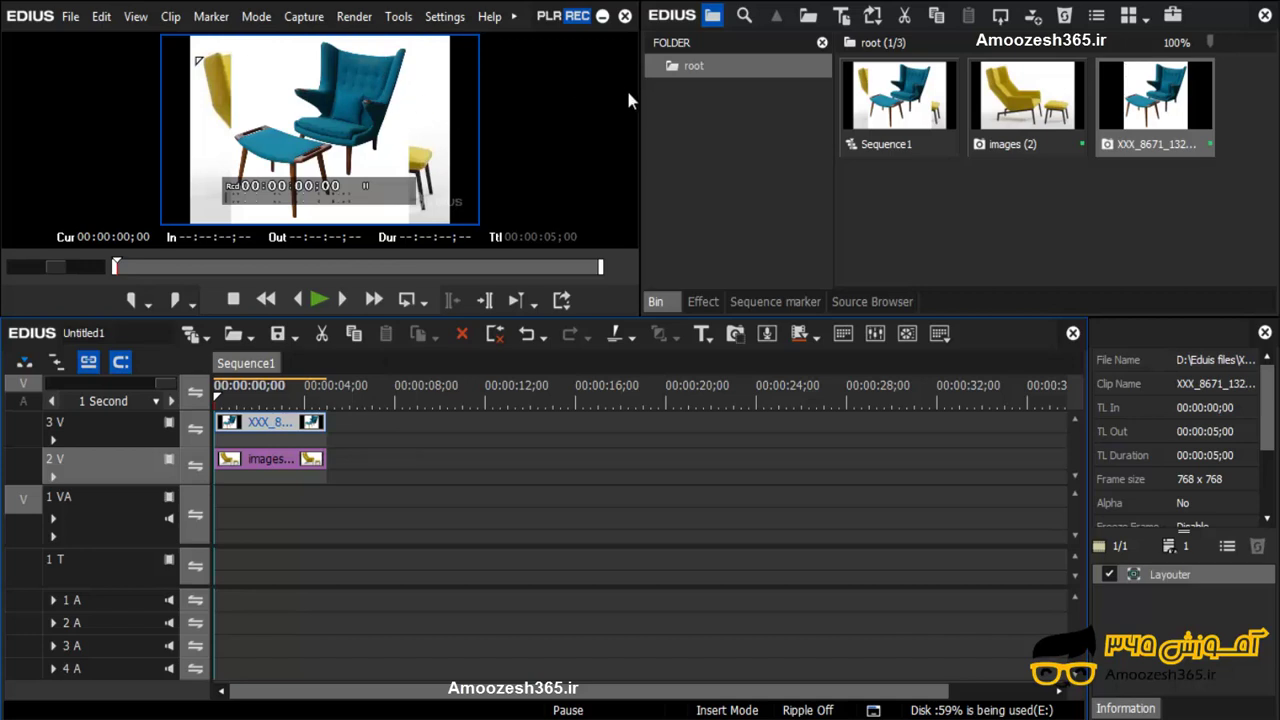
pyautogui.doubleClick(1174, 576)
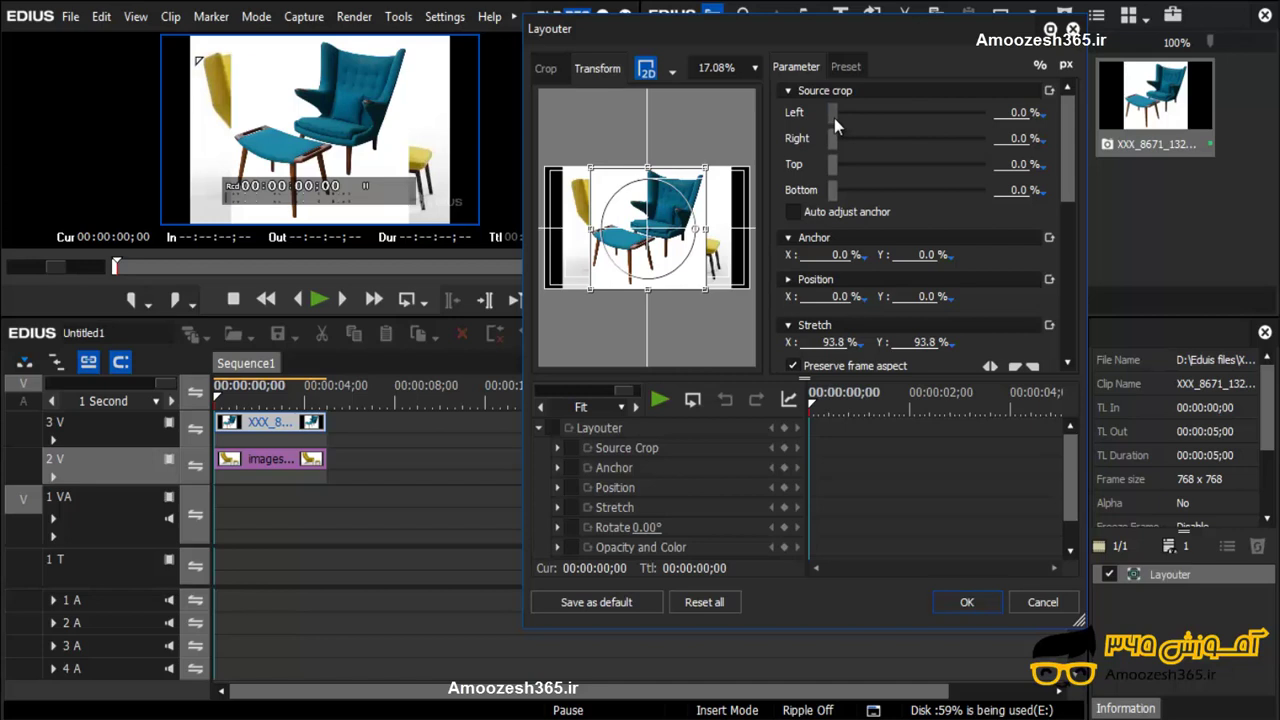
# - Try source-cropping the blue chair image by 24% on its left and along its other sides, restoring every crop to 0%
pyautogui.moveTo(834, 118); pyautogui.dragTo(870, 122)
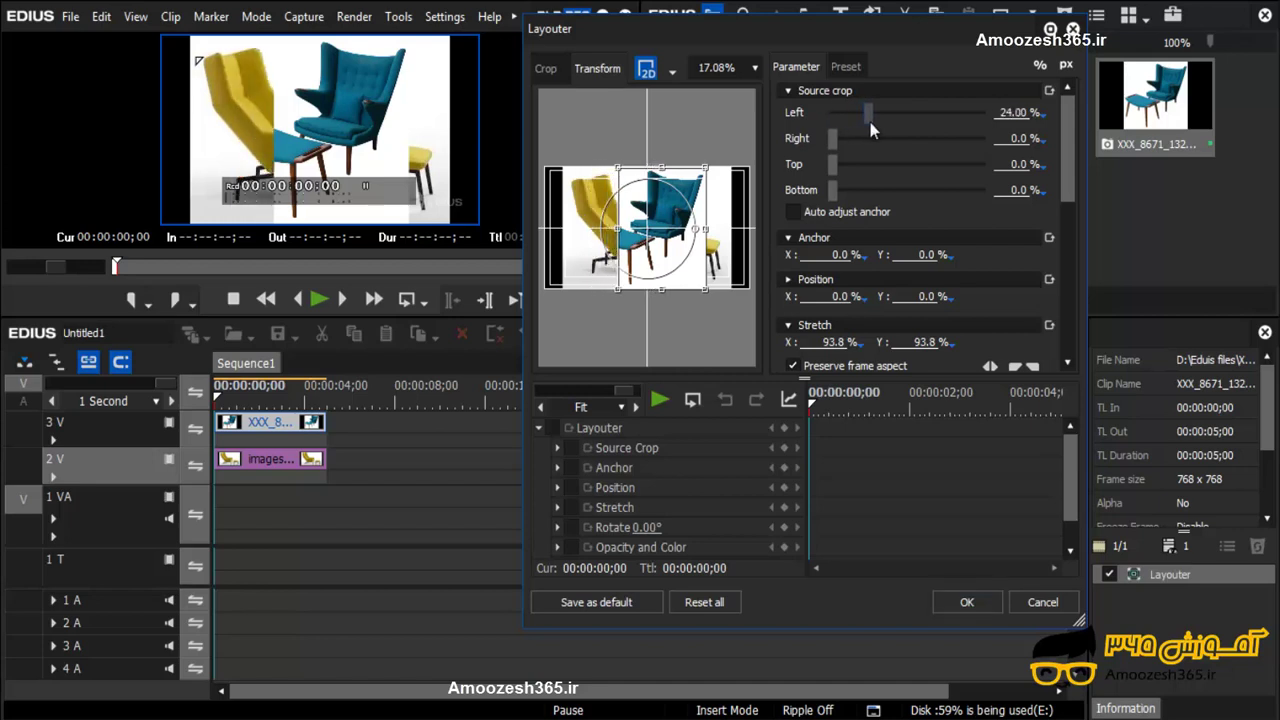
pyautogui.moveTo(834, 139); pyautogui.dragTo(856, 193)
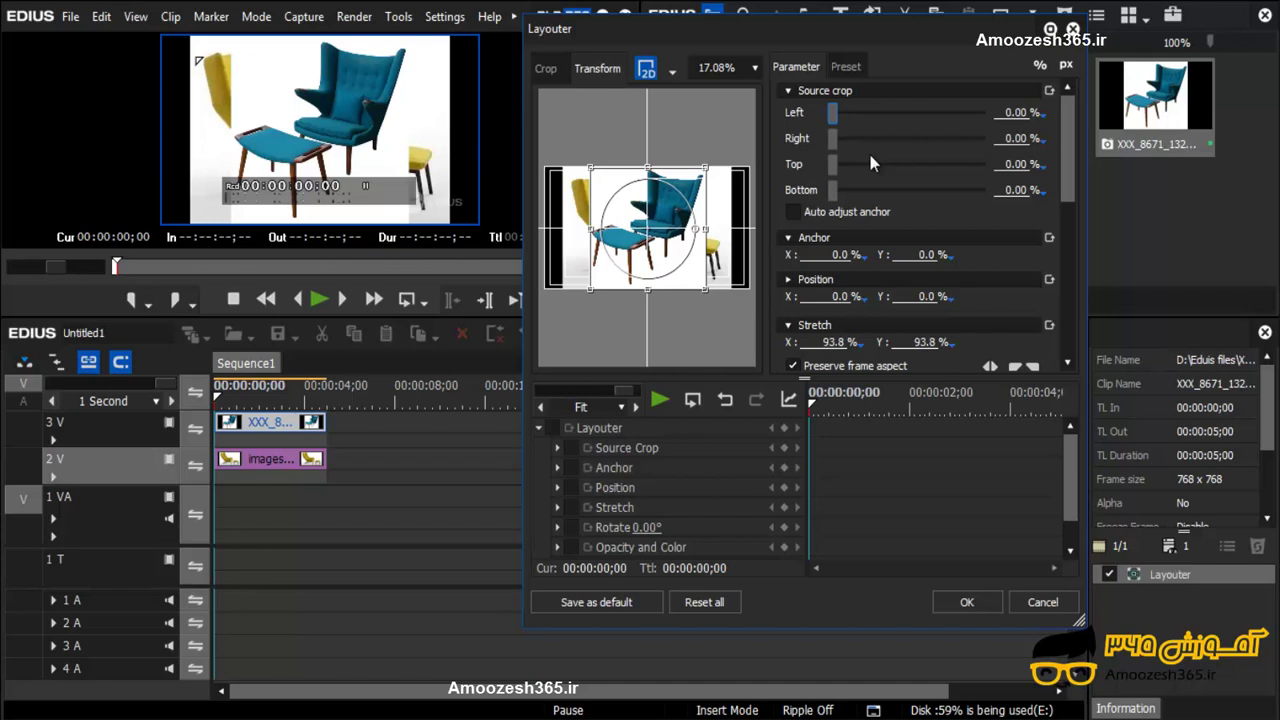
pyautogui.click(1010, 192)
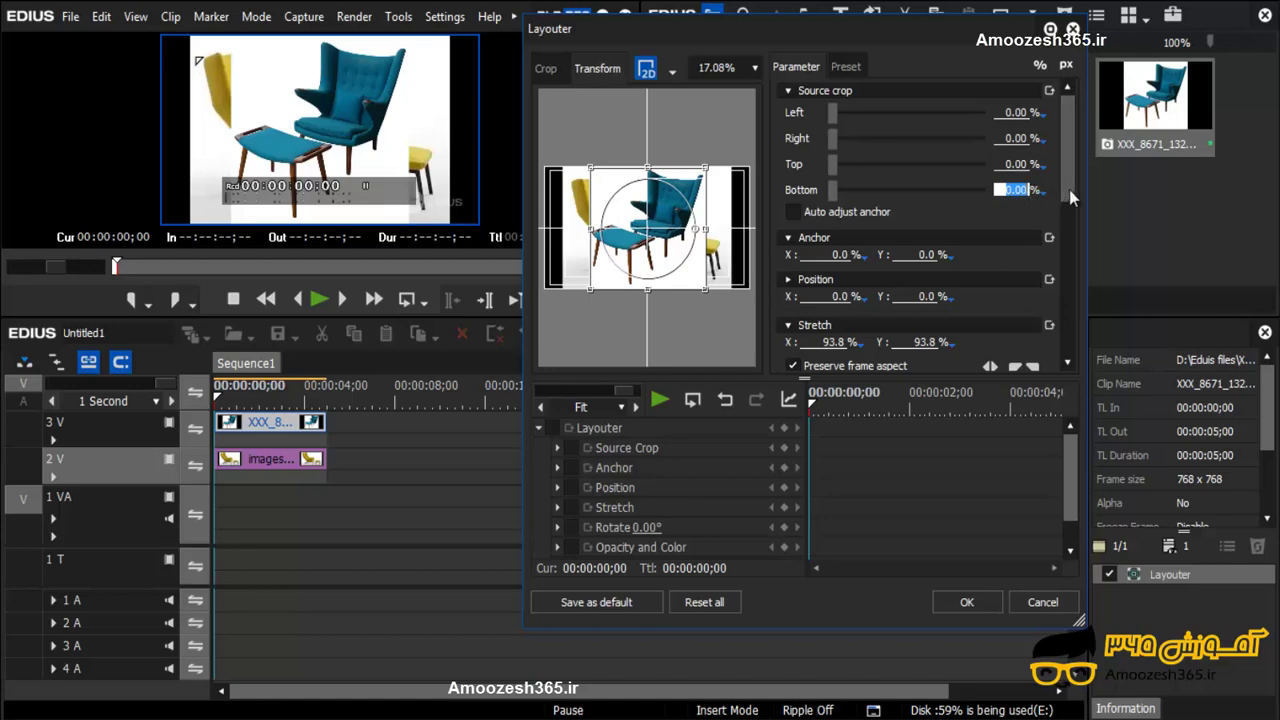
# - Shrink the blue chair image, setting its stretch to 40% on both axes with the frame aspect preserved
pyautogui.scroll(-3, 1069, 189)
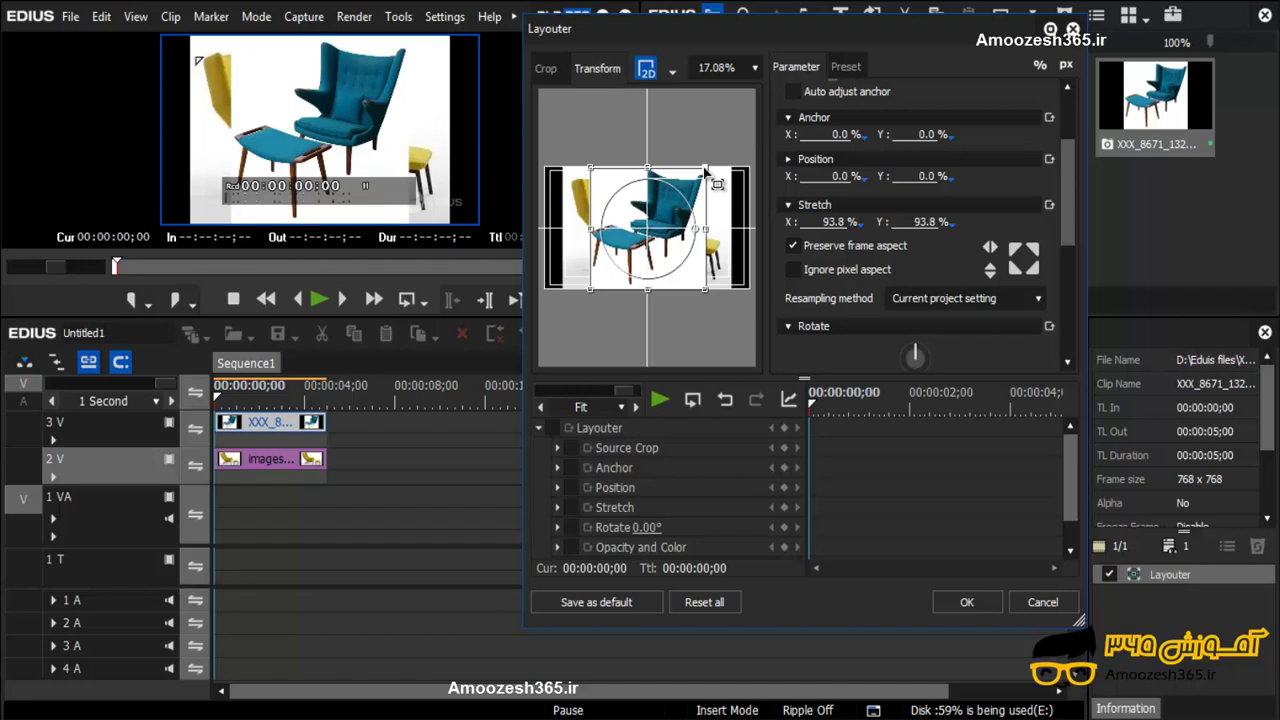
pyautogui.moveTo(704, 170); pyautogui.dragTo(688, 207)
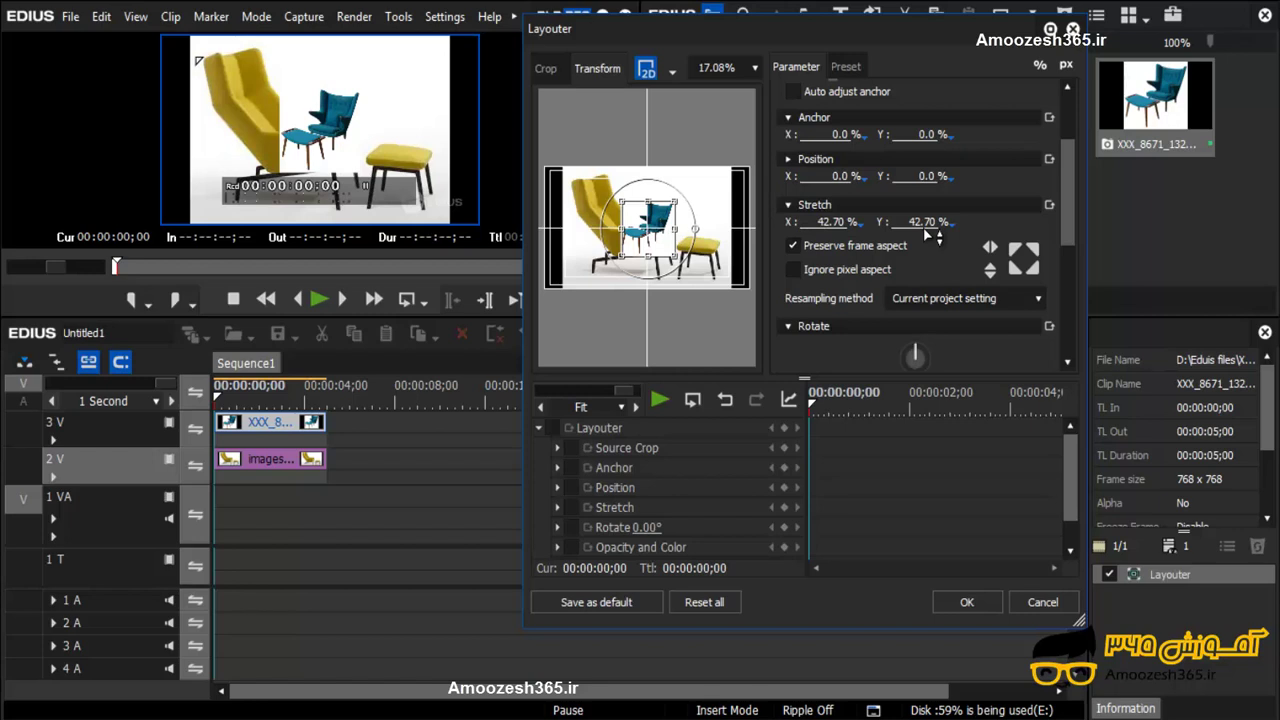
pyautogui.click(840, 223)
pyautogui.write('40')
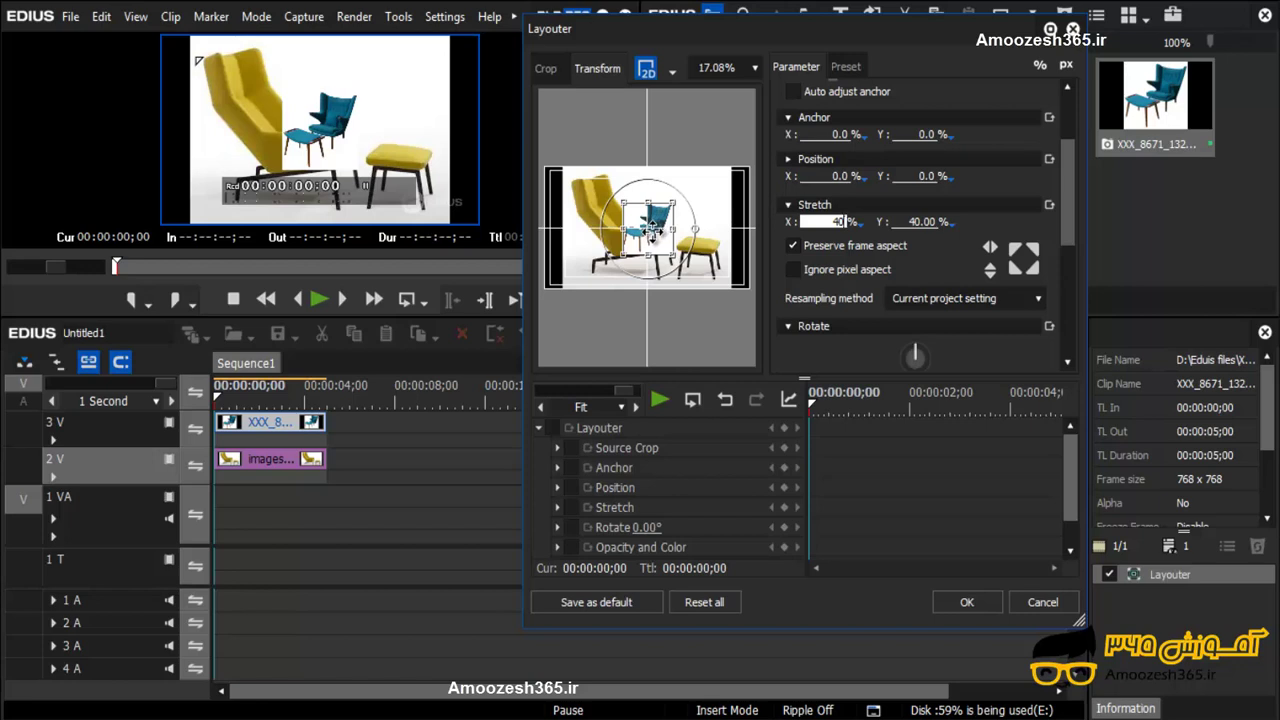
# - Move the blue chair image to the frame's upper-right corner, about X 27.4% and Y -29.3%, and preview the result full screen
pyautogui.moveTo(650, 230); pyautogui.dragTo(705, 198)
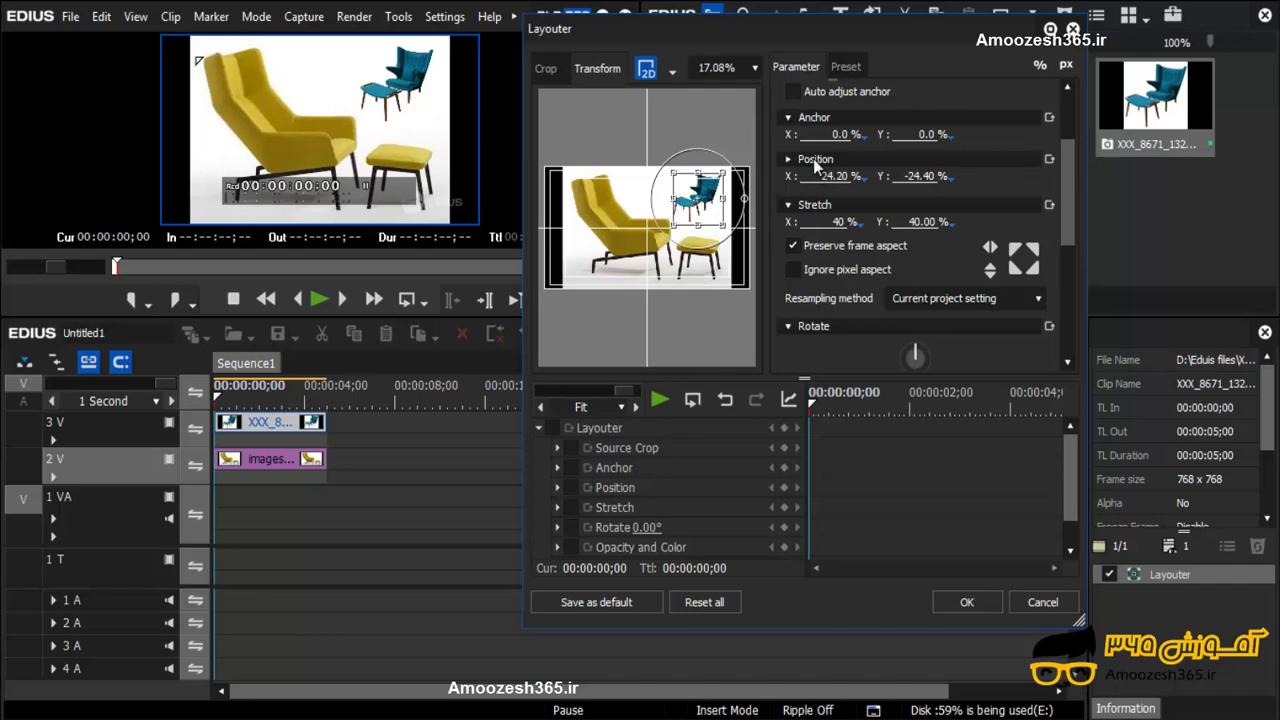
pyautogui.moveTo(700, 200); pyautogui.dragTo(708, 194)
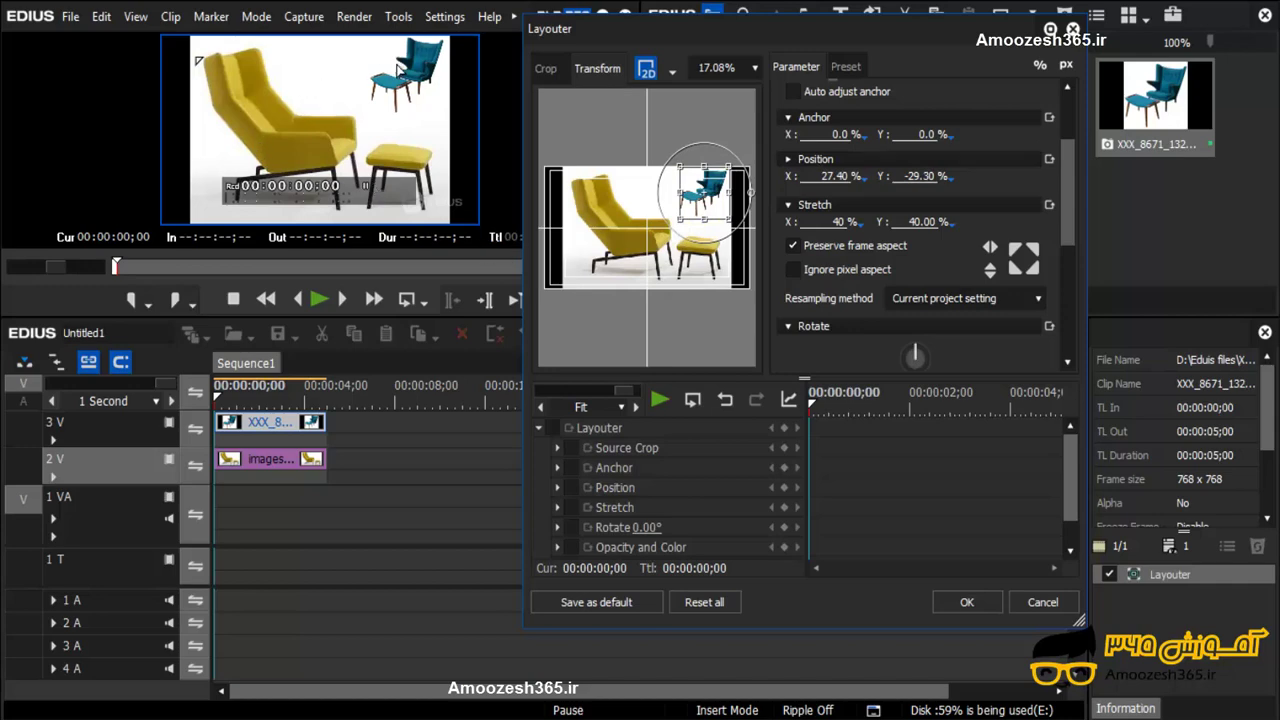
pyautogui.hotkey('ctrl', 'shift', 'f')
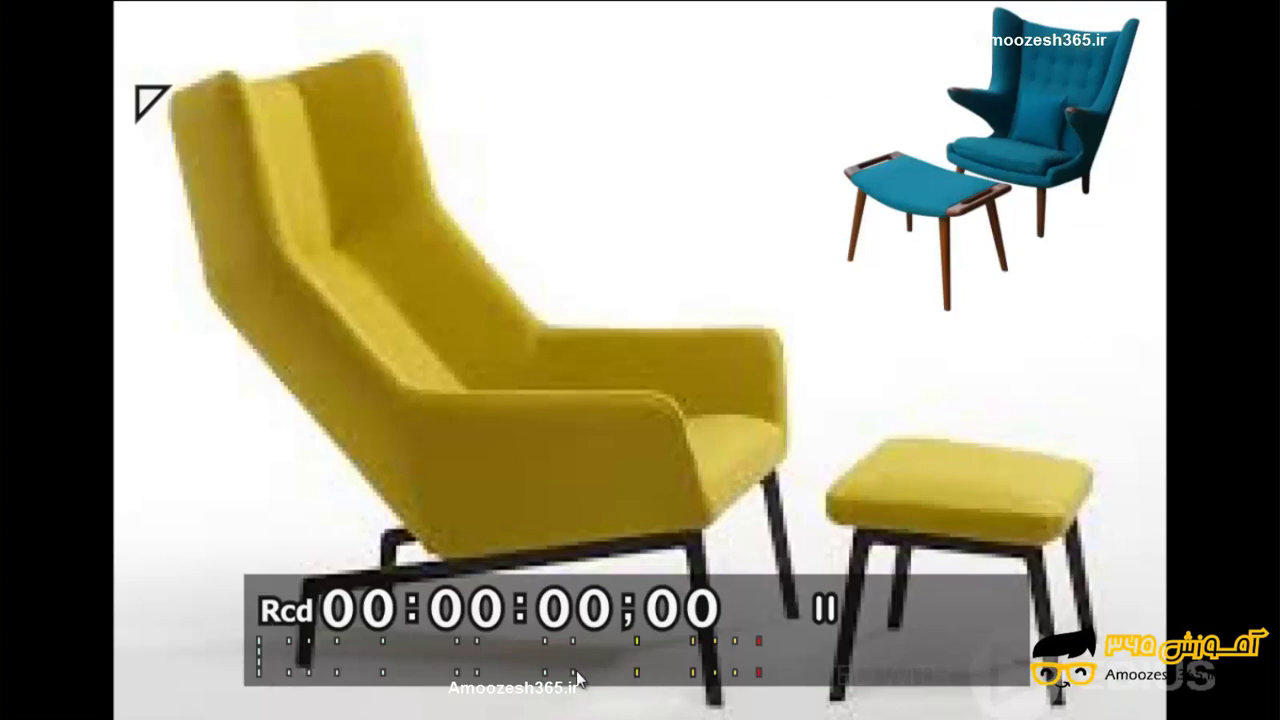
pyautogui.press('Escape')
# - Try a 180° rotation on the blue chair image and turn it to about 347° instead
pyautogui.scroll(-5, 1071, 216)
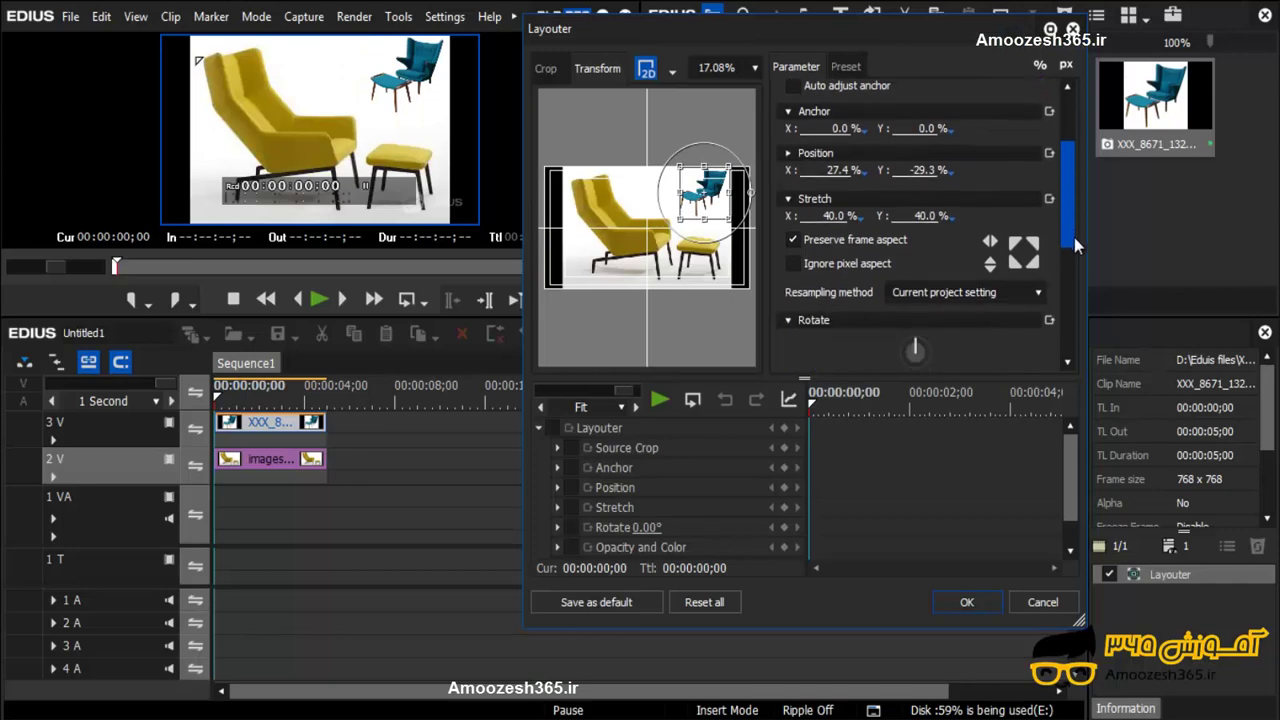
pyautogui.moveTo(1074, 255); pyautogui.dragTo(1074, 258)
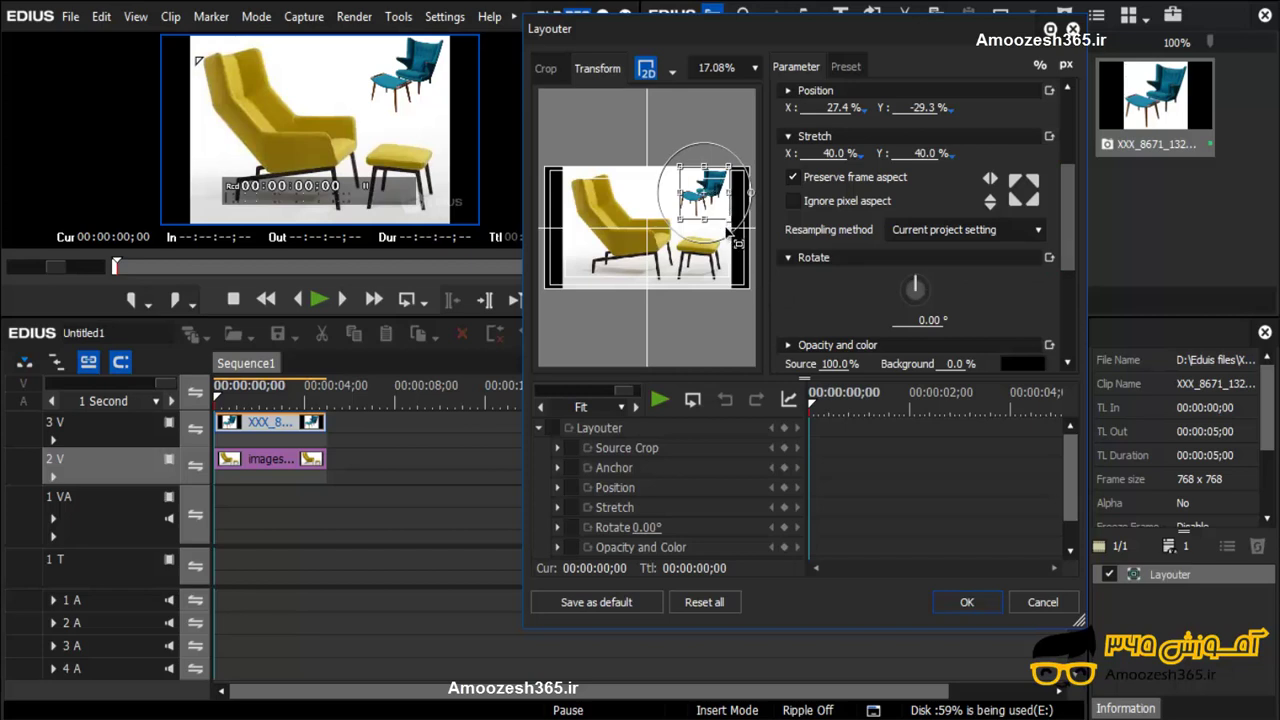
pyautogui.click(925, 320)
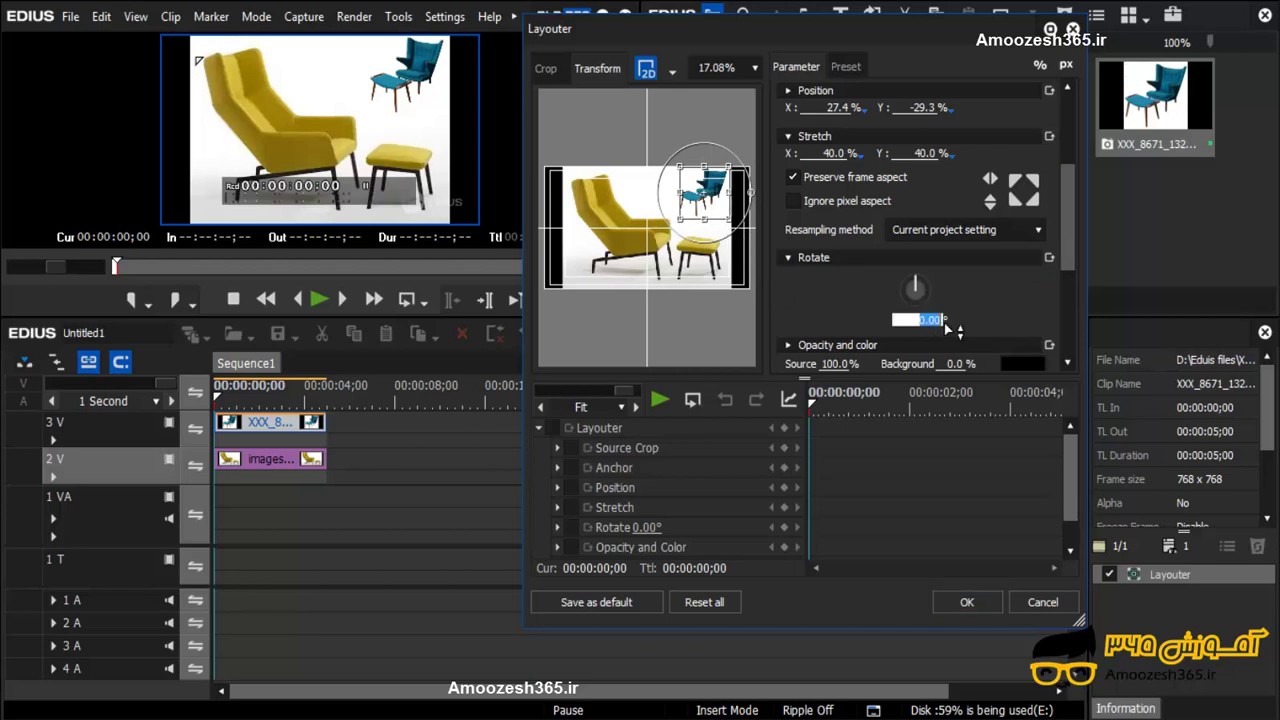
pyautogui.write('180')
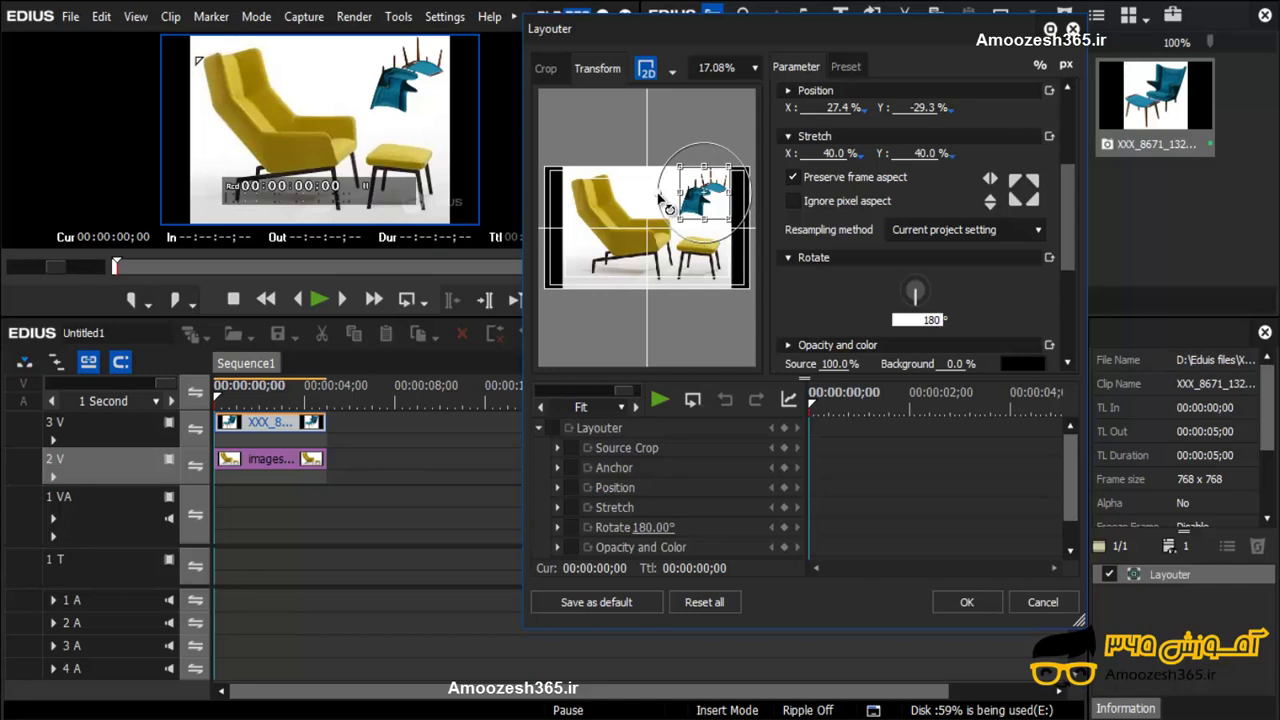
pyautogui.moveTo(668, 207); pyautogui.dragTo(748, 180)
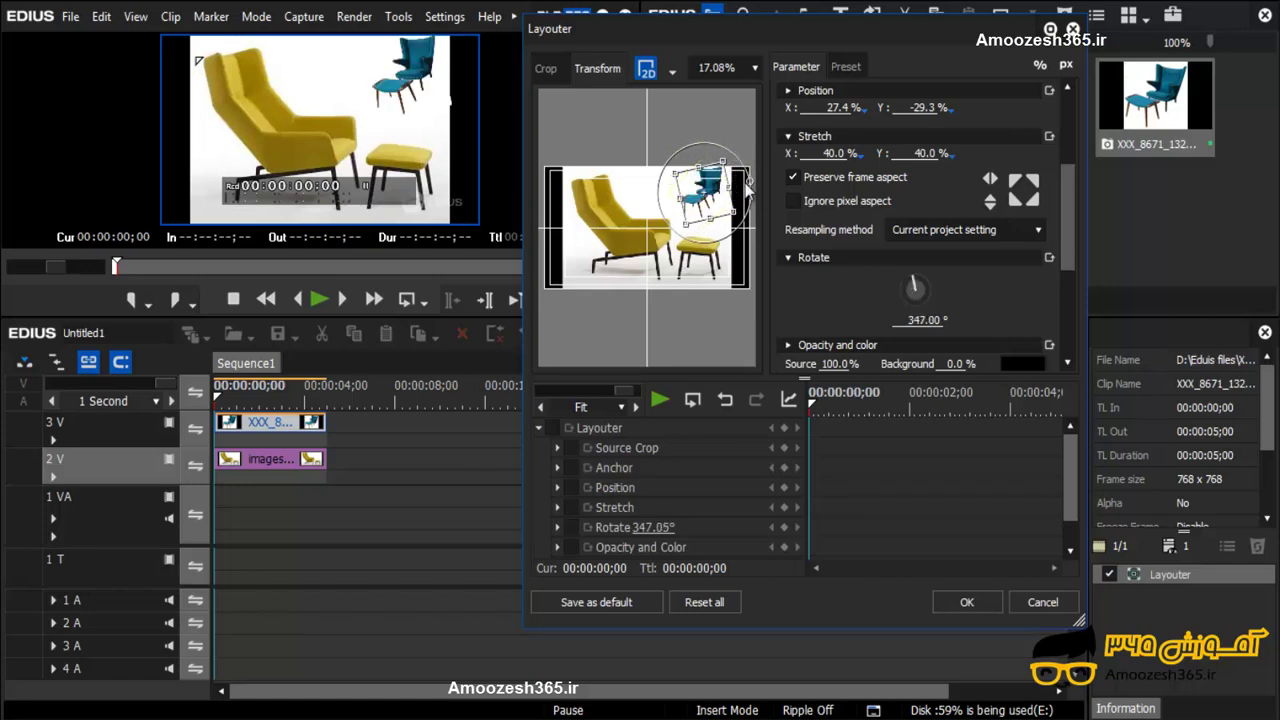
# - Enable the drop shadow on the blue chair image and apply the layout changes
pyautogui.moveTo(1073, 254); pyautogui.dragTo(1077, 349)
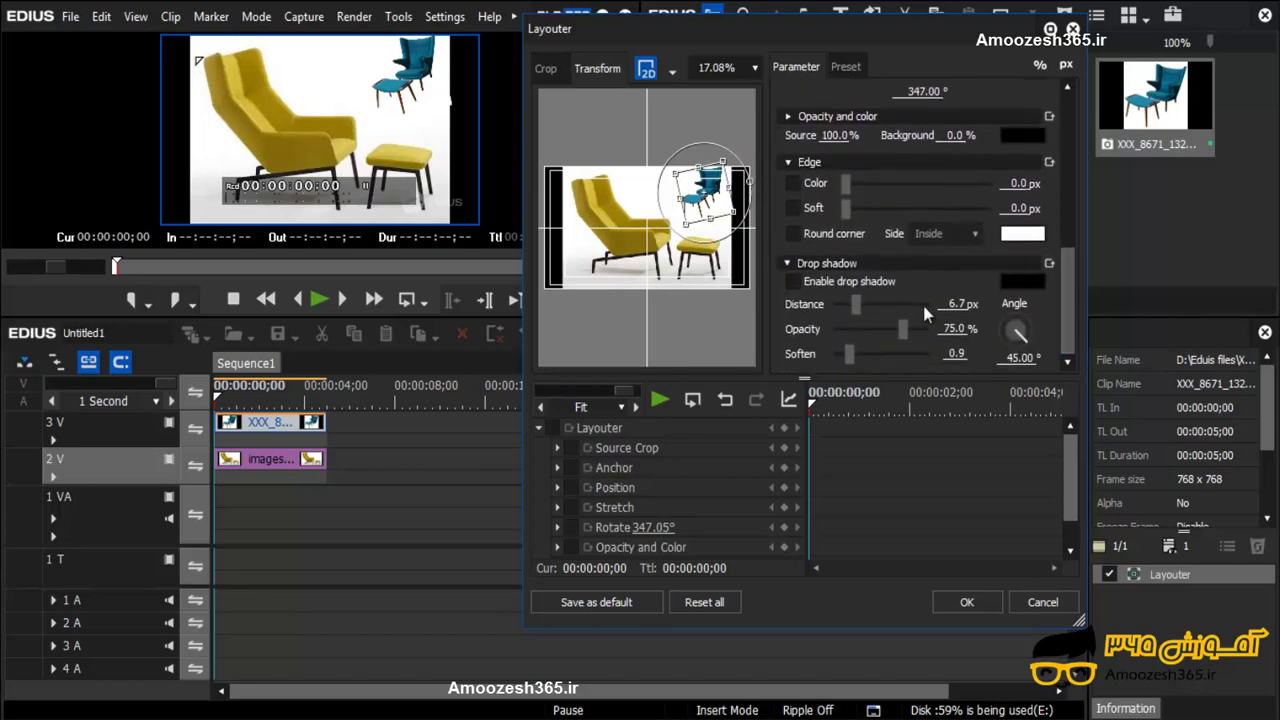
pyautogui.click(793, 282)
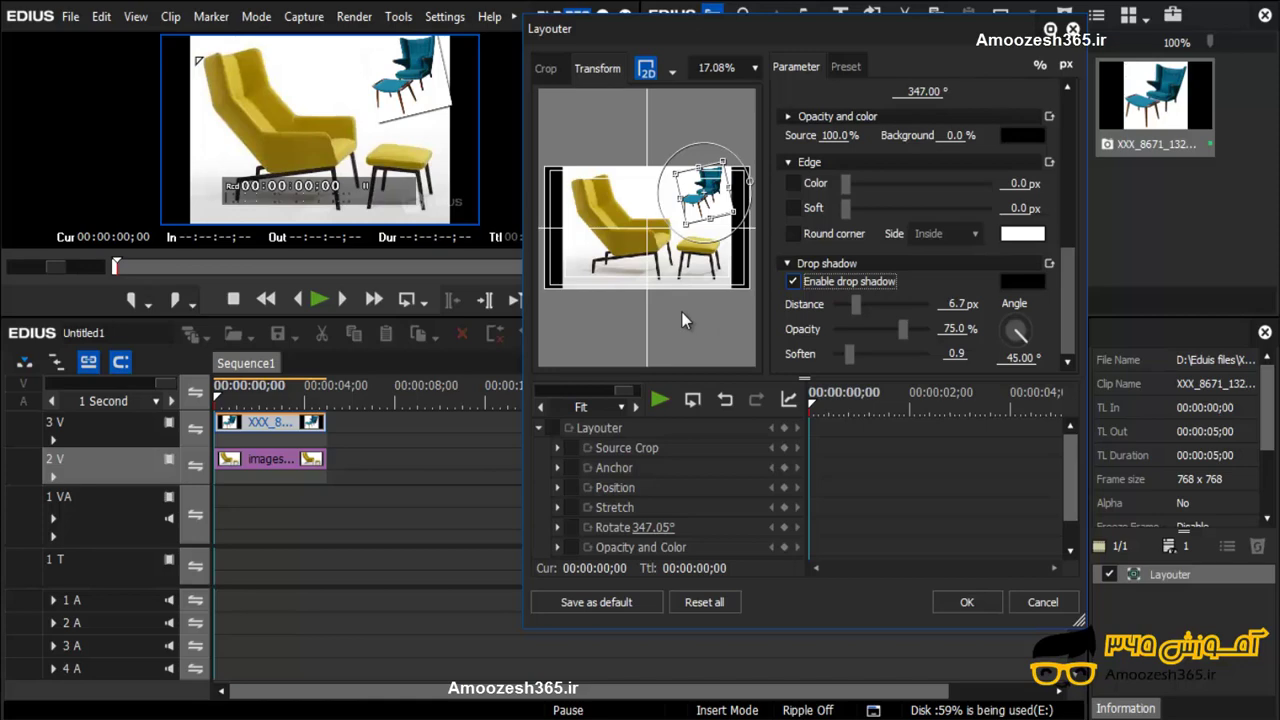
pyautogui.click(966, 602)
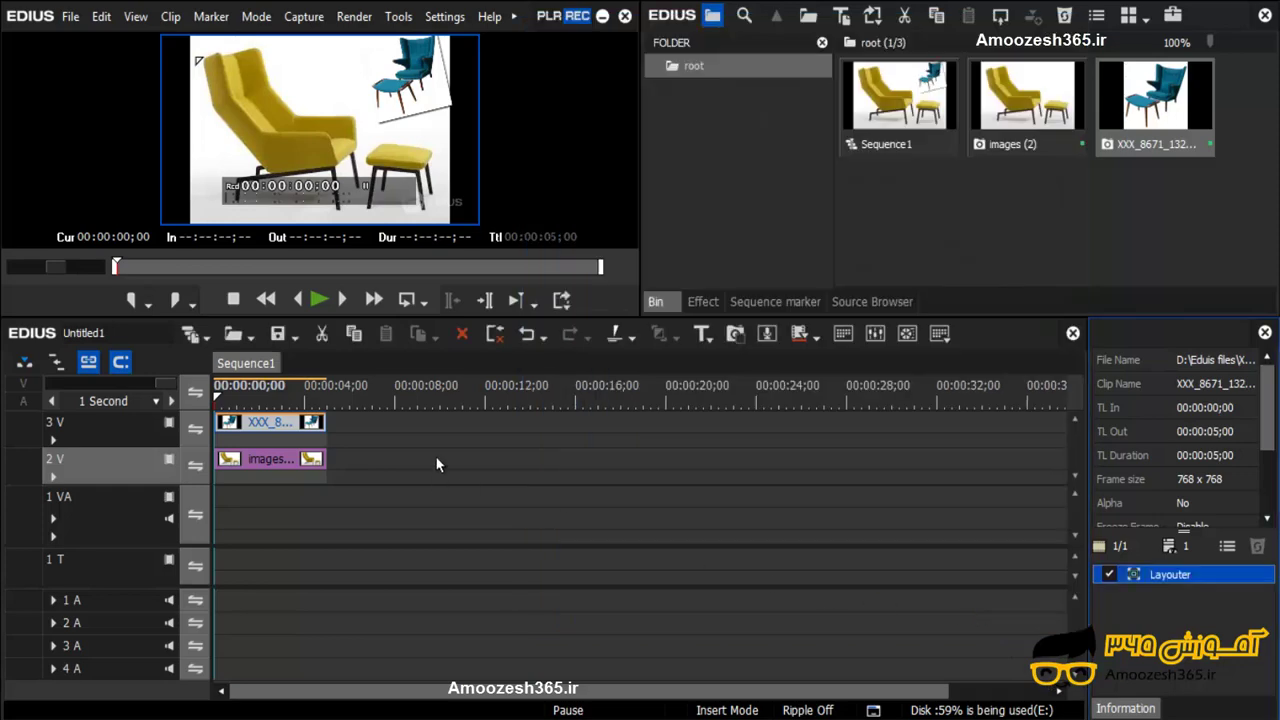
# - Select the yellow chair clip on track 2 V
pyautogui.click(237, 461)
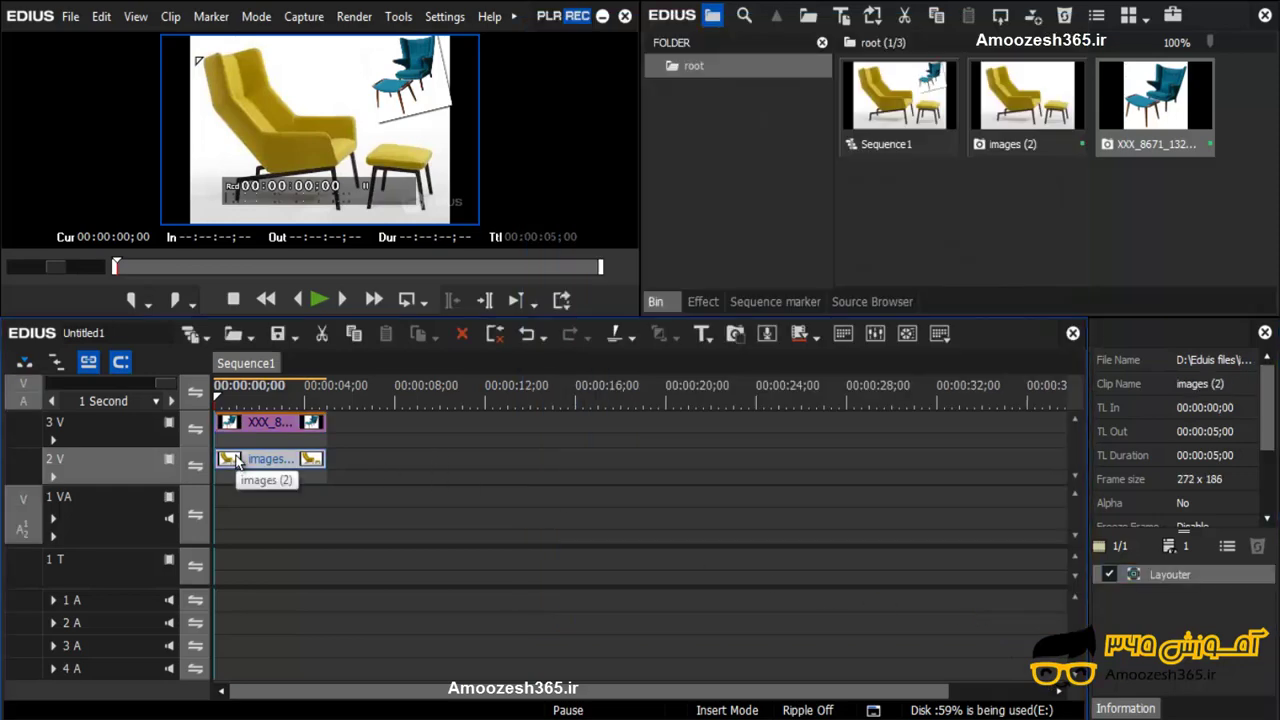